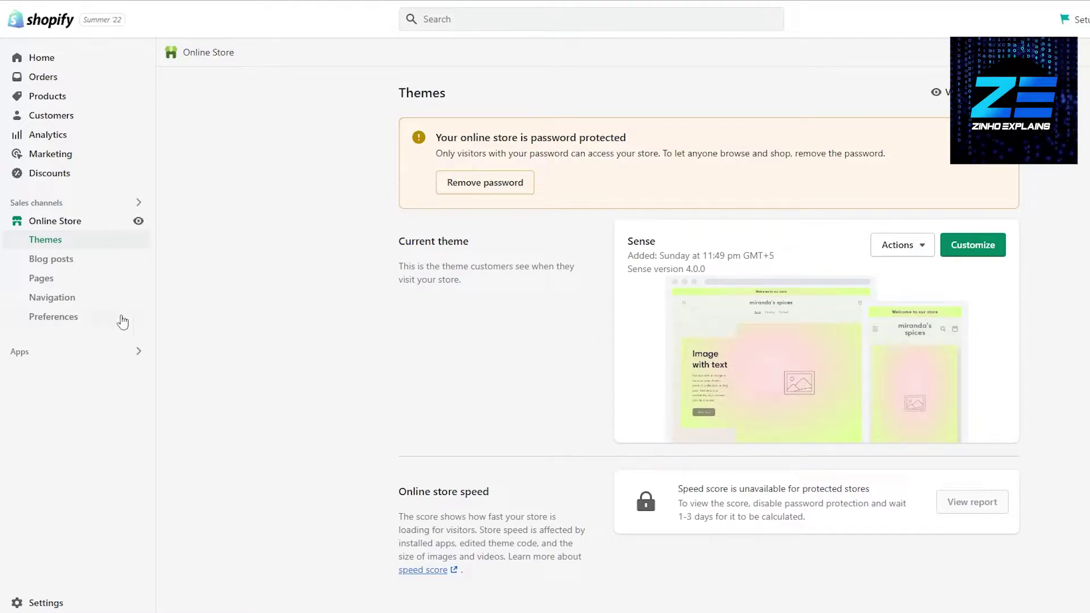
Go from the installed apps list through Recommended apps to the full Shopify App Store
left_click(39, 360)
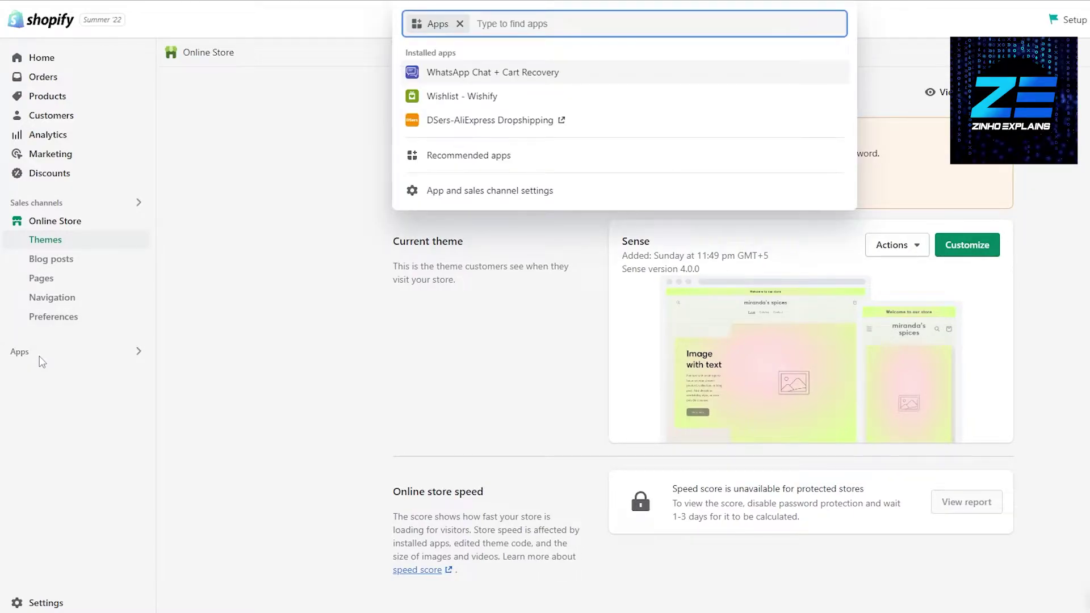
left_click(486, 158)
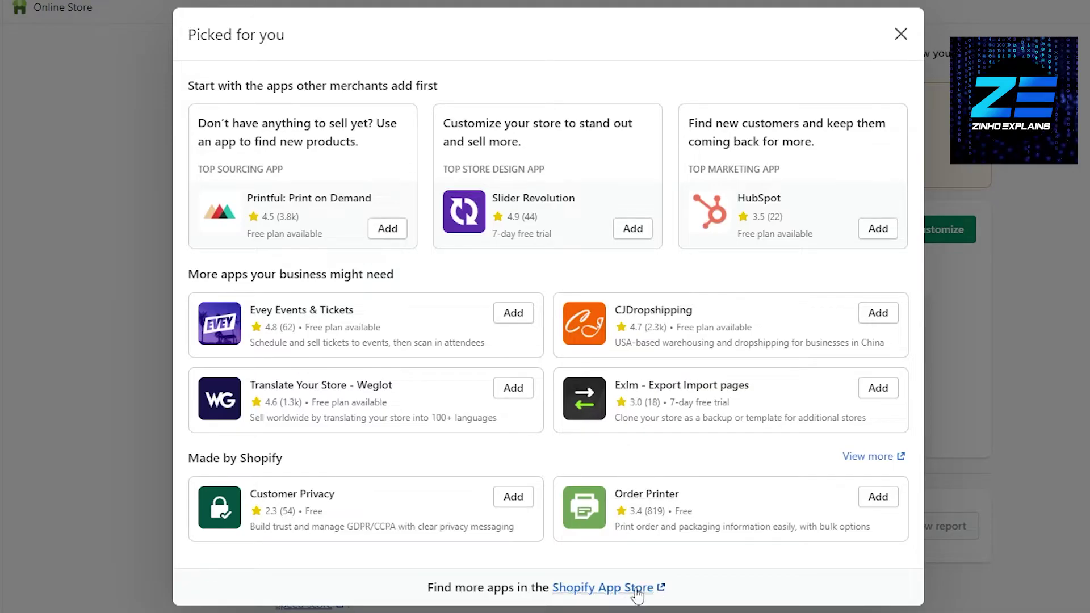
left_click(636, 588)
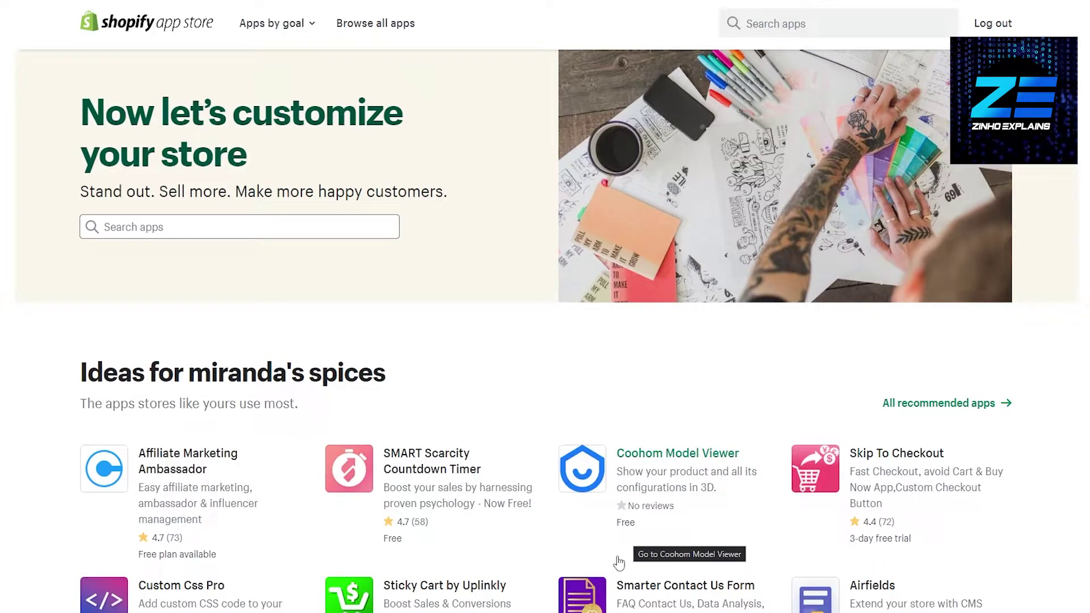
Search the App Store for 'amazon product import'
left_click(228, 227)
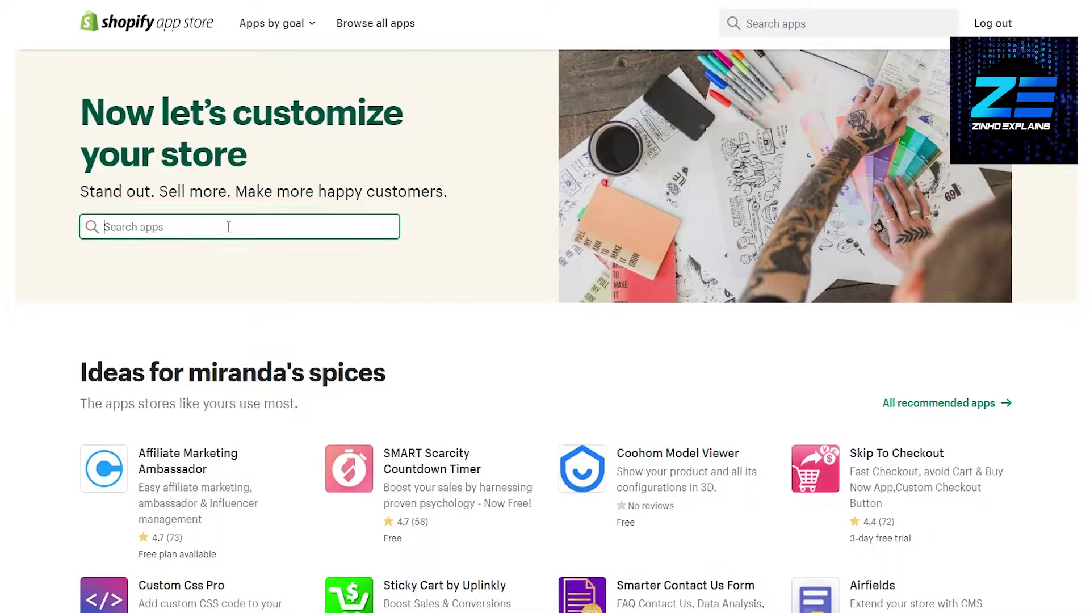
type("amazon ")
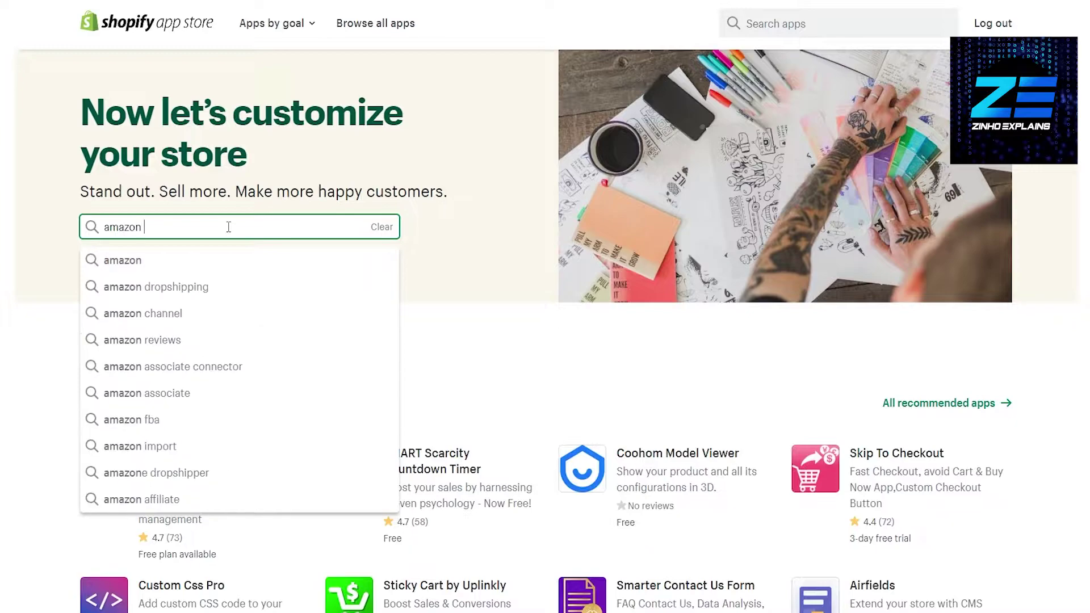
type("product import")
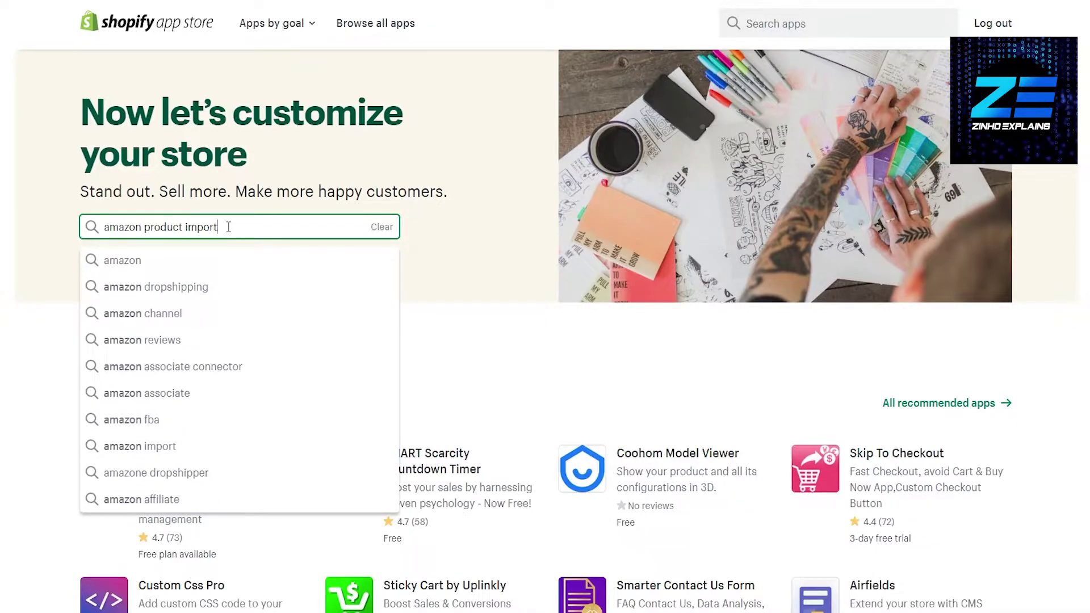
key("Return")
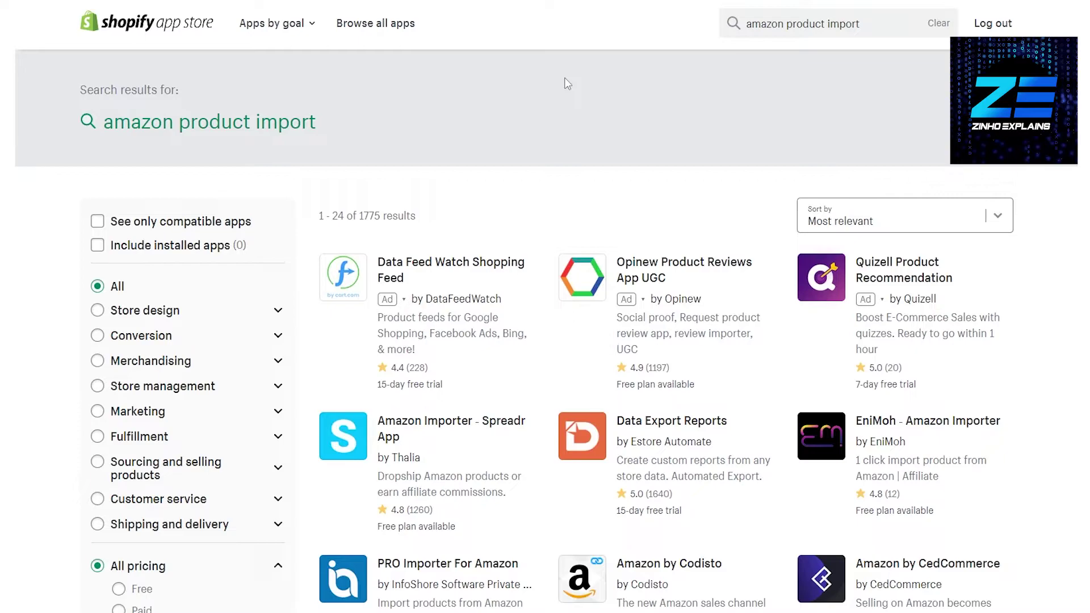
scroll(566, 83, "down", 3)
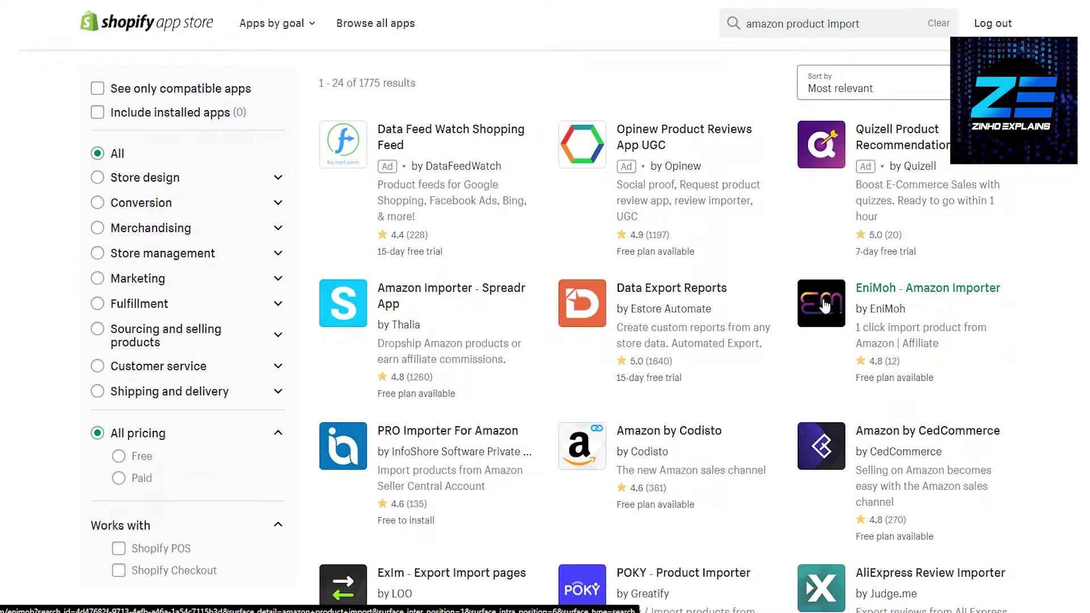
Open the Amazon Importer - Spreadr App listing by Thalia from the search results
left_click(412, 293)
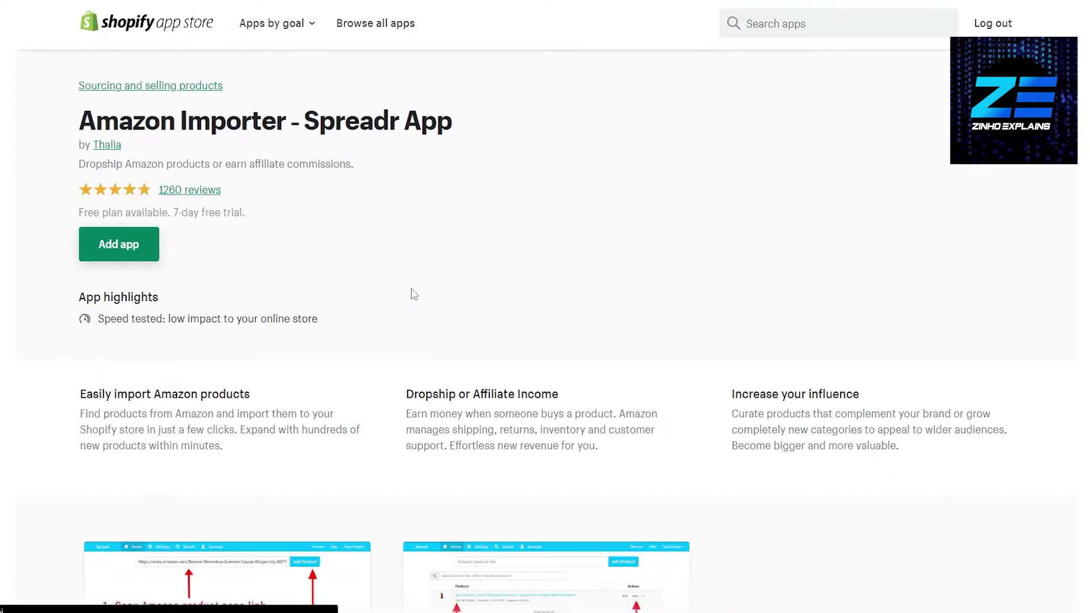